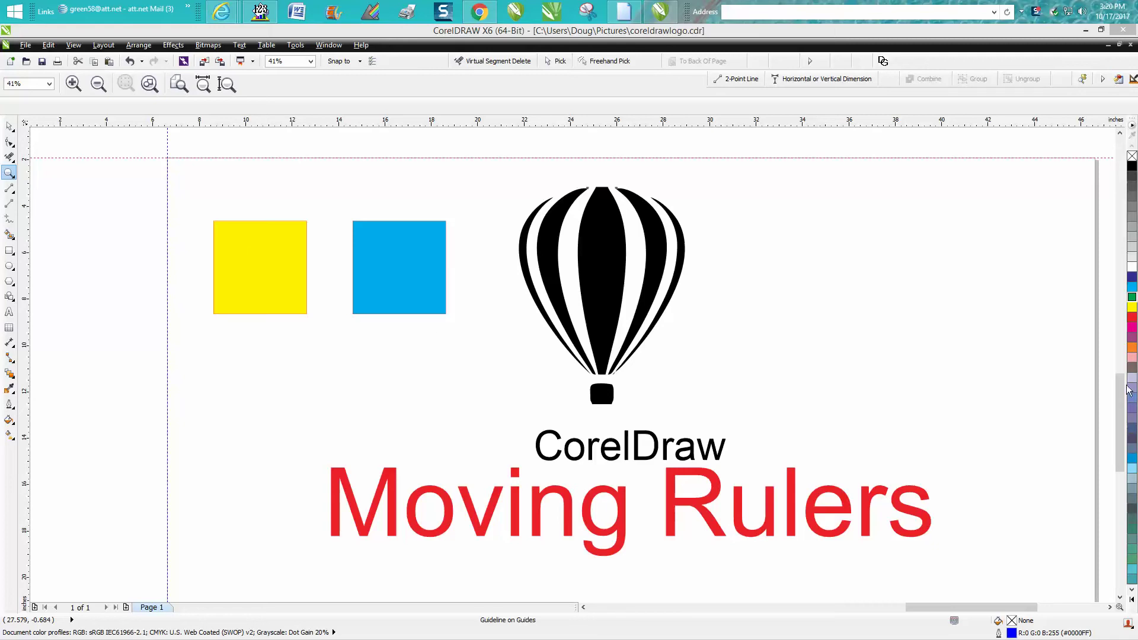
scroll(1127, 390, "up", 2)
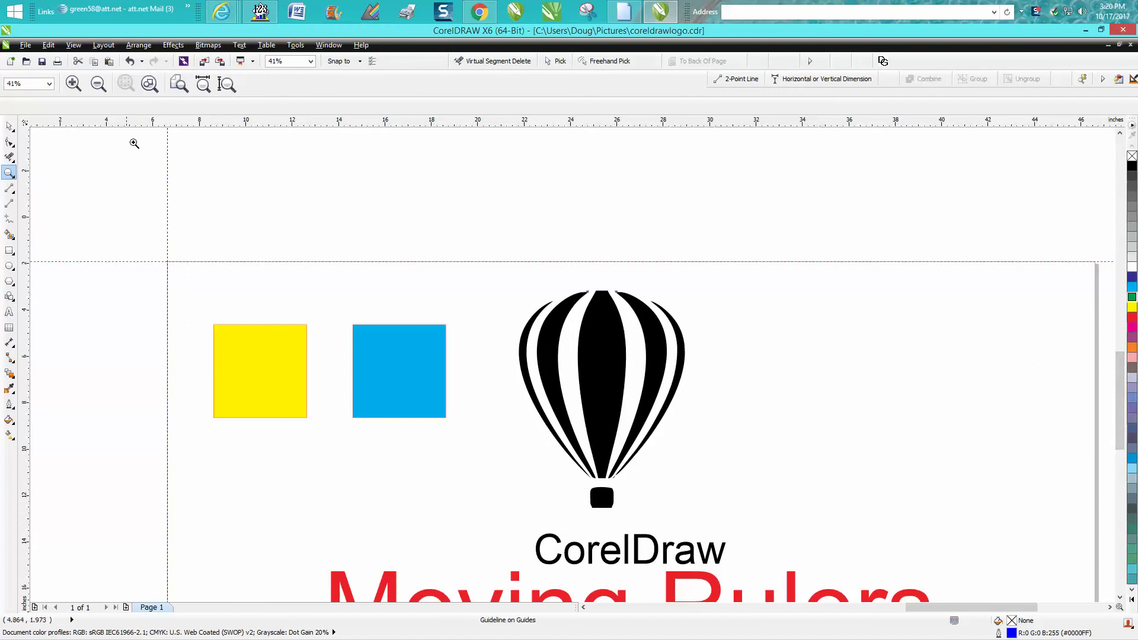
Step: Set the ruler zero at the guideline intersection, then zoom in around the logo
left_click_drag(24, 123, 167, 262)
left_click(167, 279)
scroll(193, 328, "down", 4)
left_click_drag(269, 334, 659, 557)
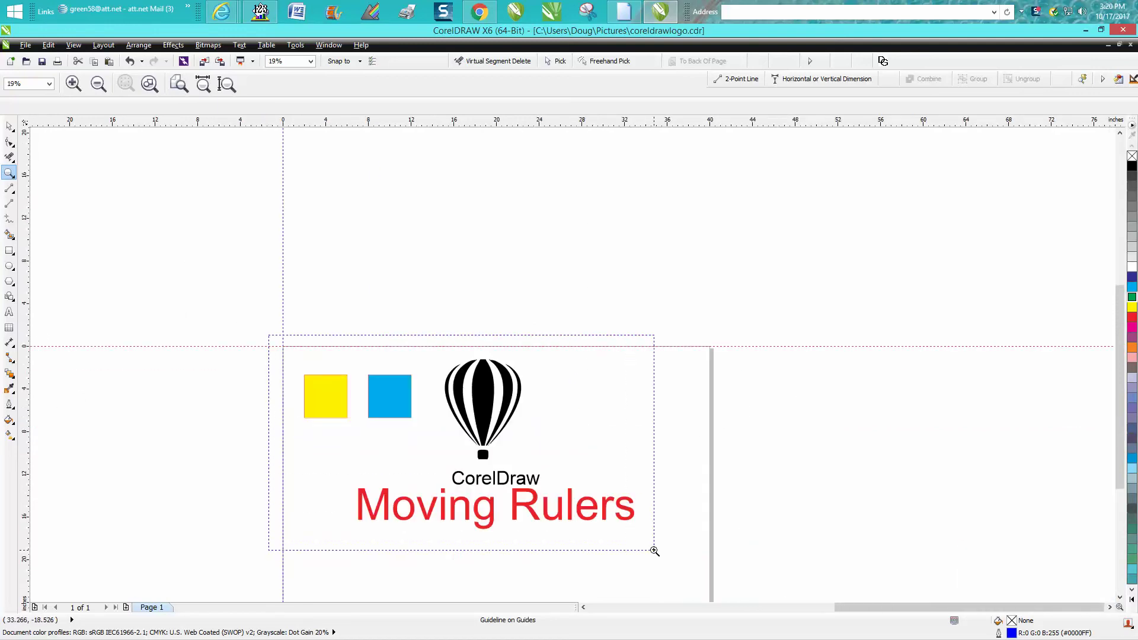
left_click(10, 125)
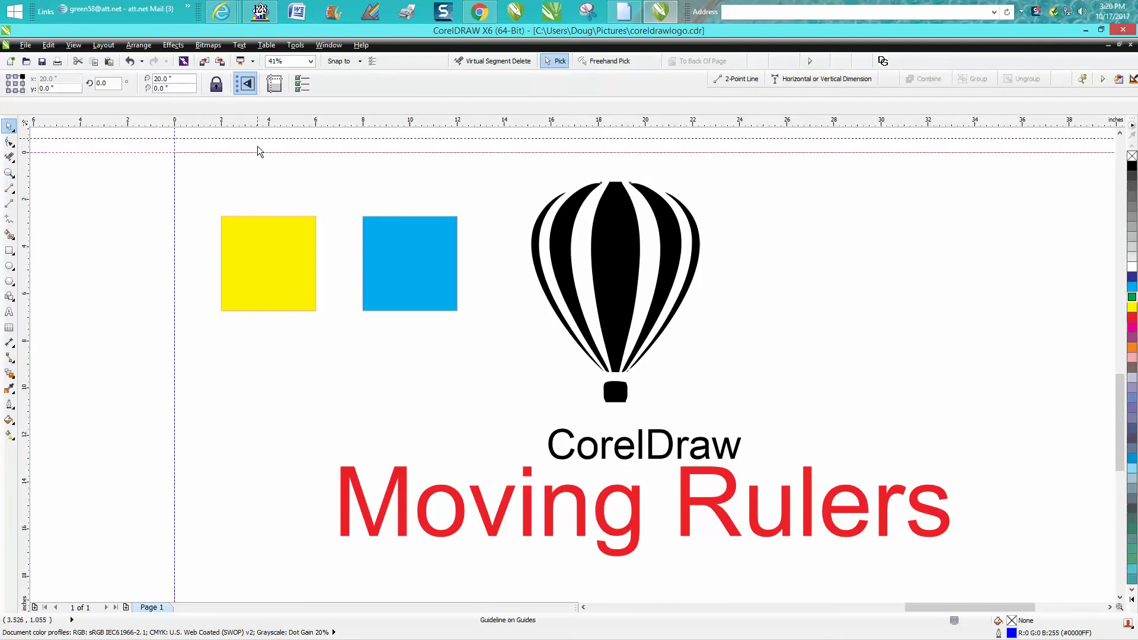
Step: Move the horizontal ruler down onto the canvas and zoom in on the two squares
left_click_drag(258, 120, 258, 209)
left_click(9, 171)
left_click_drag(182, 191, 449, 327)
Step: Reframe the view around the squares and place the vertical ruler beside them
right_click(838, 237)
right_click(473, 257)
left_click(489, 249)
right_click(489, 253)
left_click_drag(494, 239, 594, 298)
left_click(9, 126)
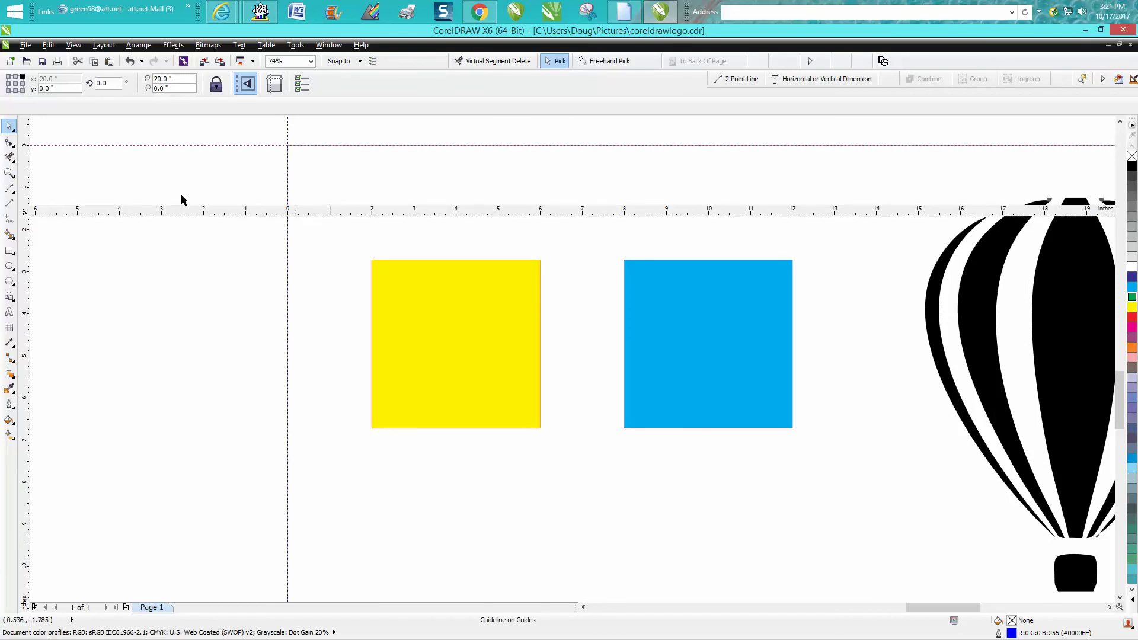
left_click_drag(26, 254, 363, 294)
left_click_drag(363, 294, 364, 294)
scroll(405, 271, "up", 2)
scroll(404, 270, "up", 1)
scroll(404, 271, "down", 1)
scroll(405, 270, "down", 2)
scroll(404, 271, "down", 1)
Step: Drag the ruler zero point from the origin box toward the yellow square
left_click_drag(365, 214, 6, 115)
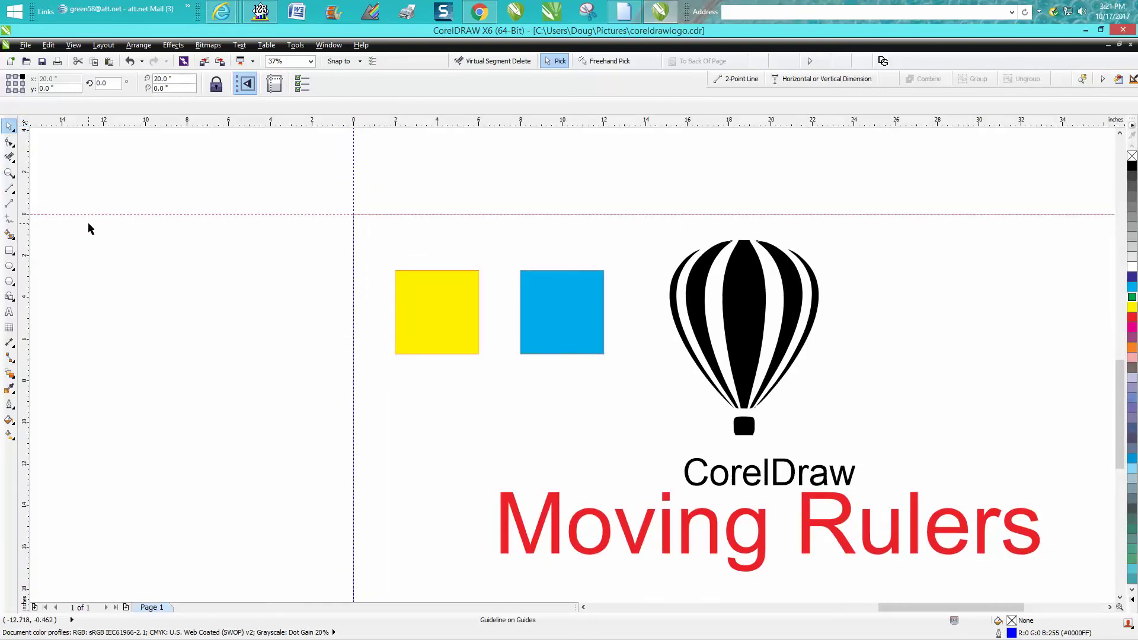
left_click_drag(24, 124, 396, 273)
Step: Zero the rulers at the yellow square's top-left corner and drag a guideline near 4 inches
left_click_drag(397, 273, 397, 273)
left_click(9, 173)
left_click_drag(360, 237, 716, 396)
left_click_drag(27, 124, 141, 235)
left_click_drag(396, 200, 394, 199)
Step: Position the first vertical guideline at exactly 4 inches
left_click(11, 132)
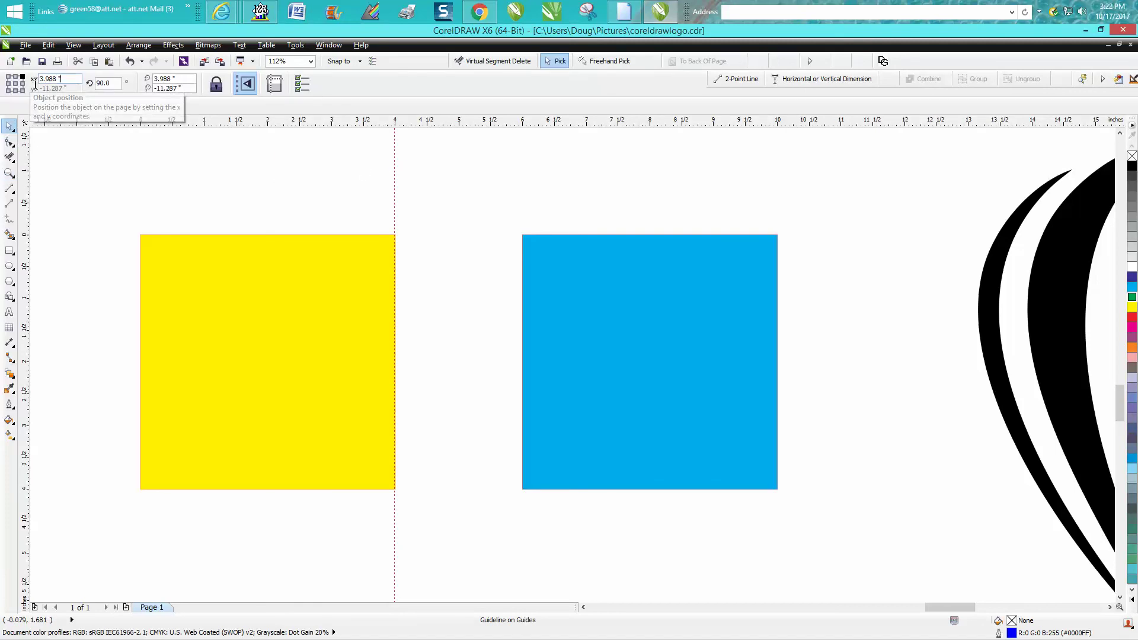
double_click(71, 79)
type("4")
key("Return")
Step: Add a second vertical guideline at exactly 6 inches
left_click_drag(485, 232, 511, 230)
double_click(66, 82)
type("6")
key("Return")
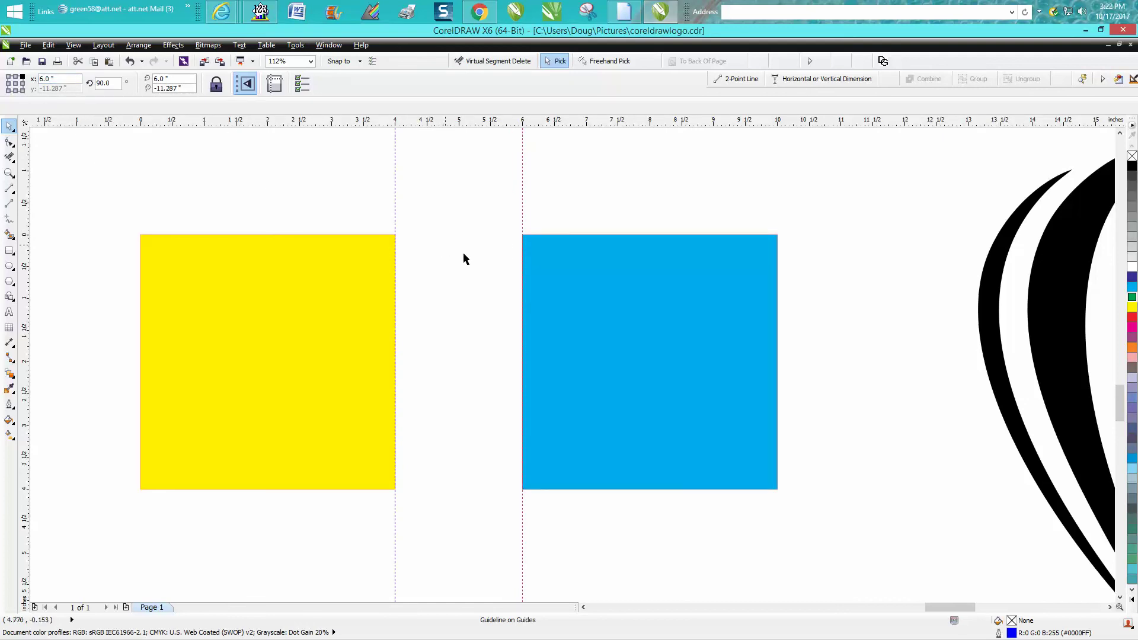
scroll(635, 273, "down", 3)
scroll(386, 261, "down", 1)
scroll(386, 260, "down", 1)
Step: Zoom to fit the page and move the ruler zero to the yellow square's corner
left_click(10, 173)
mouse_move(355, 241)
left_mouse_down()
mouse_move(746, 434)
mouse_move(759, 463)
left_mouse_up()
left_click_drag(1120, 417, 1116, 407)
left_click_drag(27, 124, 163, 152)
left_click_drag(162, 152, 169, 154)
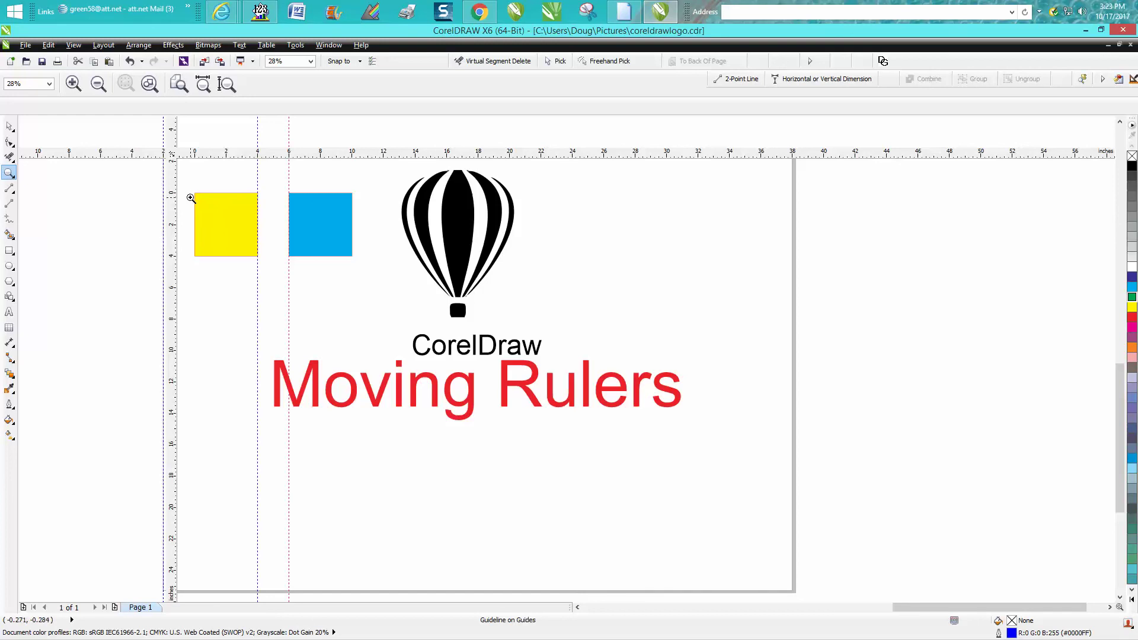
left_click(10, 127)
left_click_drag(172, 152, 194, 195)
Step: Move the ruler zero to the blue square's top-left corner and dock both rulers
left_click_drag(174, 157, 287, 194)
left_click_drag(174, 156, 174, 119)
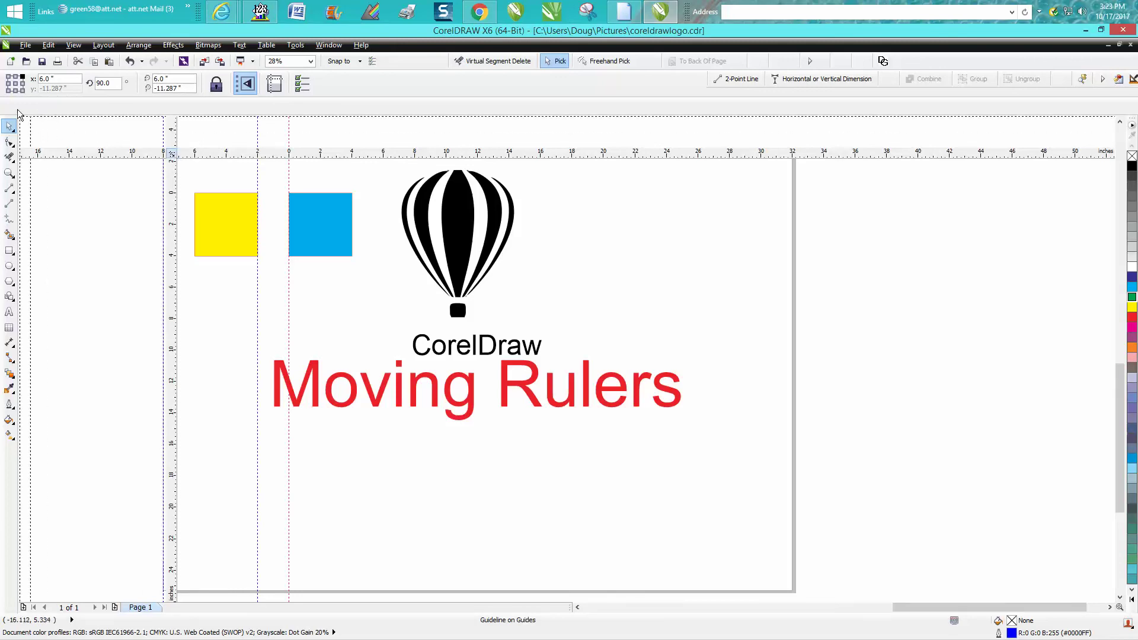
left_click_drag(169, 285, 27, 284)
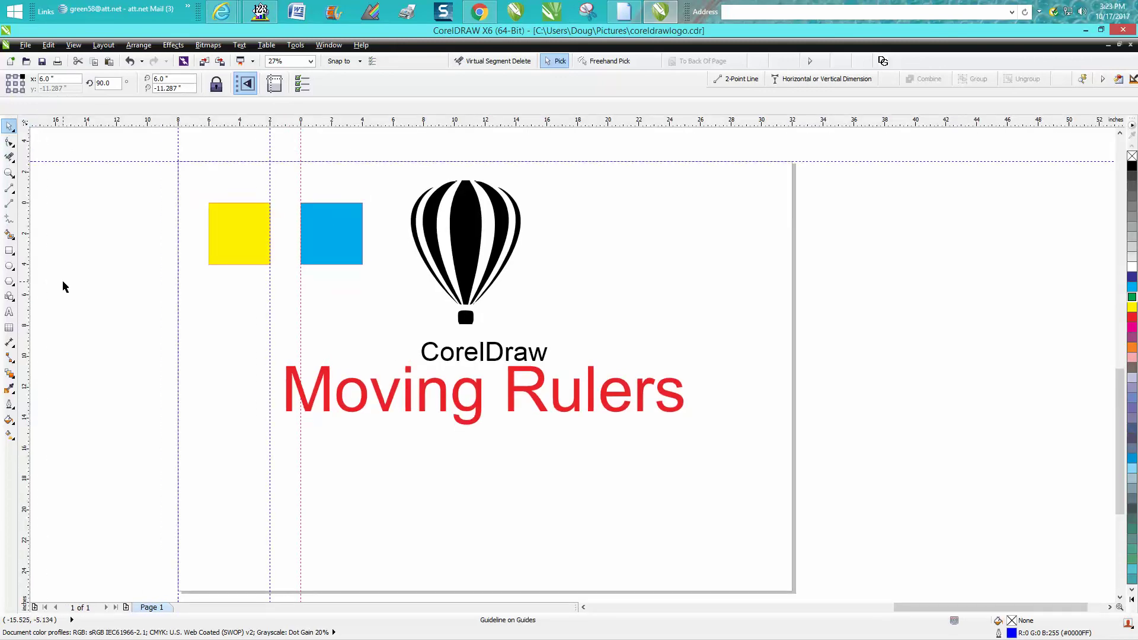